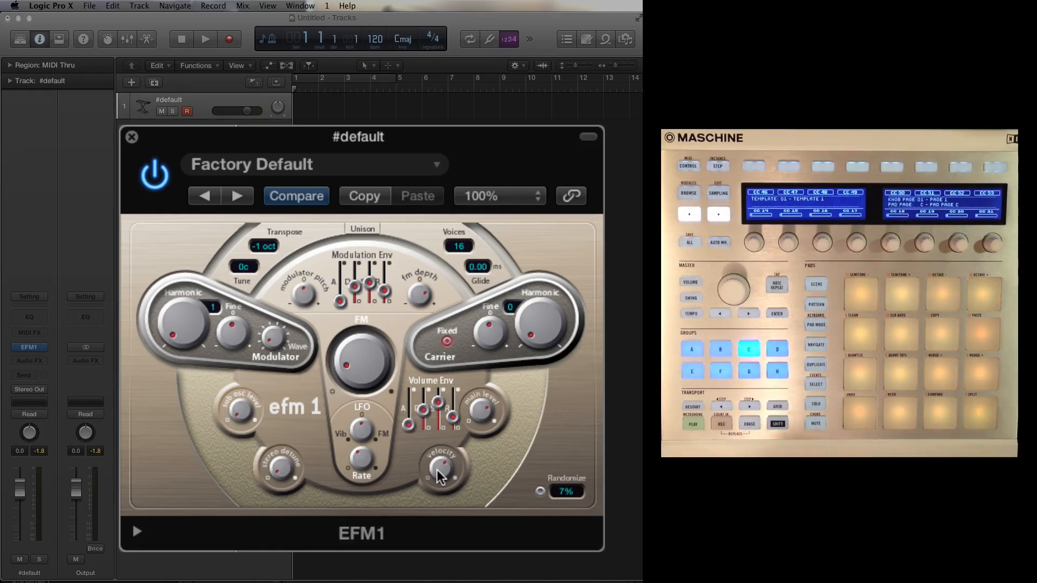
Step: In the EFM1 synth, turn down the velocity amount and adjust the FM depth and modulation envelope sustain
left_click_drag(437, 470, 439, 512)
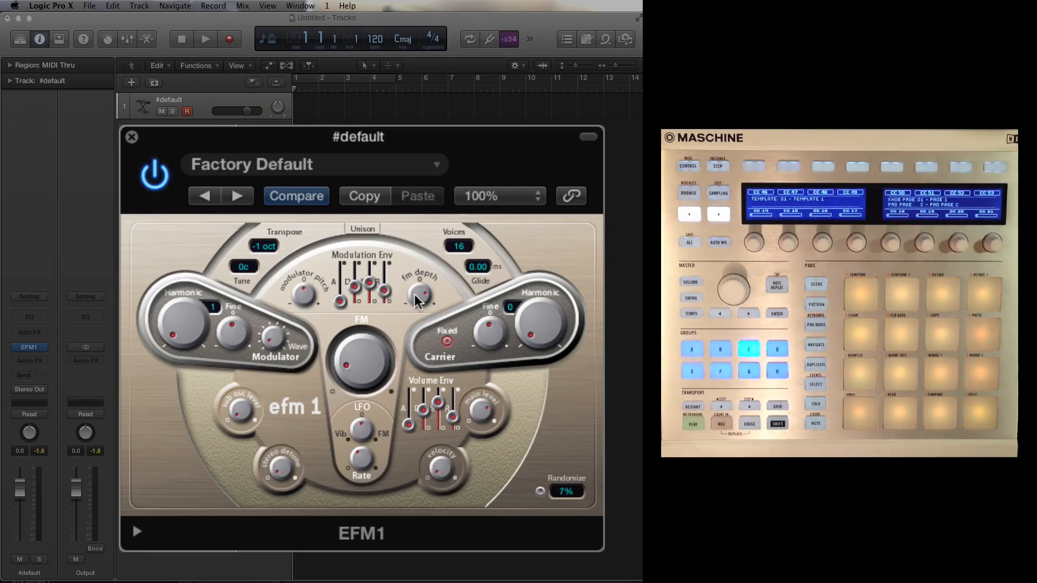
left_click_drag(414, 295, 418, 309)
left_click_drag(373, 295, 375, 301)
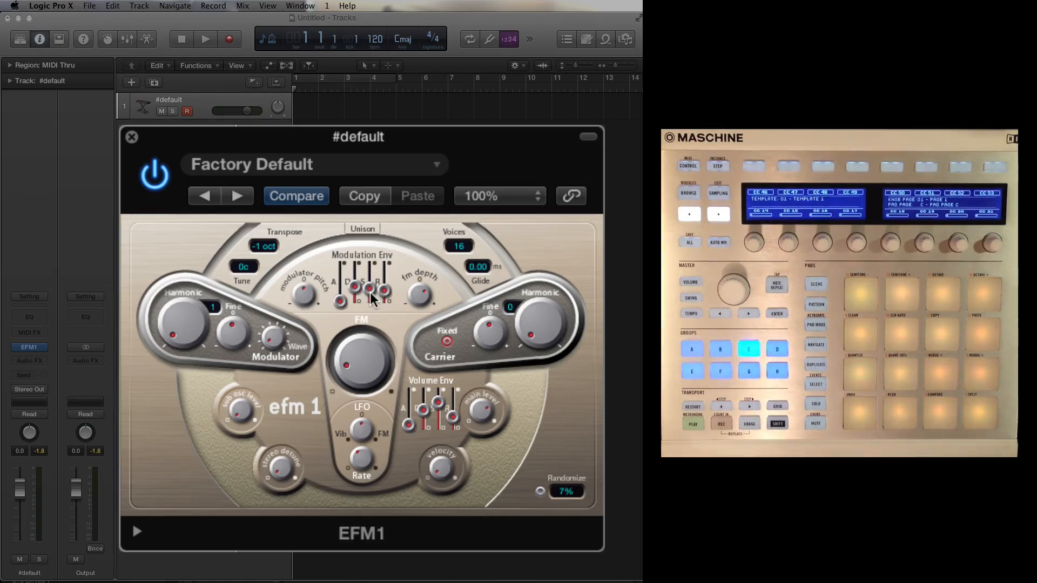
left_click_drag(371, 293, 372, 273)
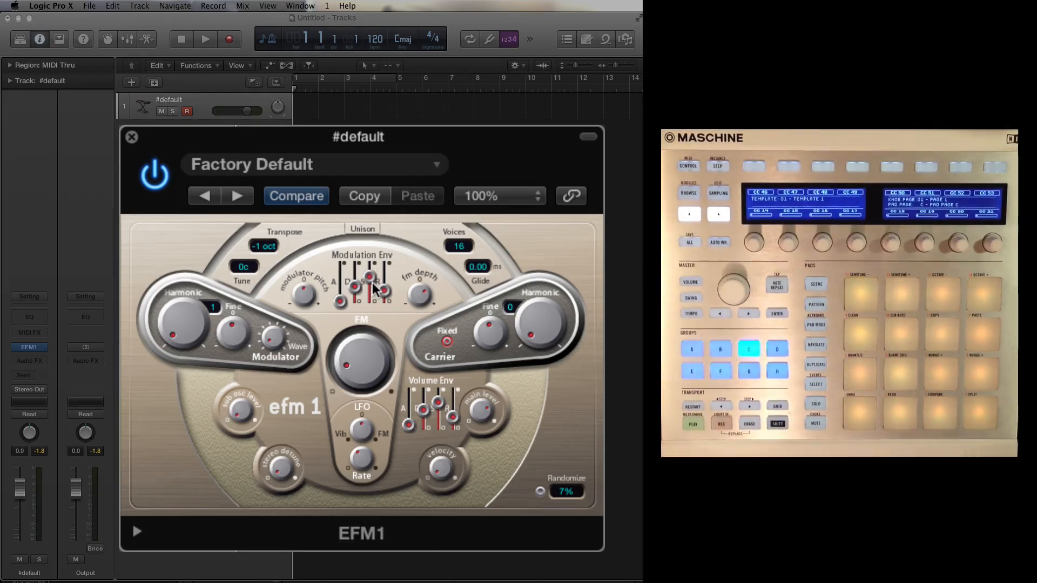
left_click_drag(374, 286, 375, 300)
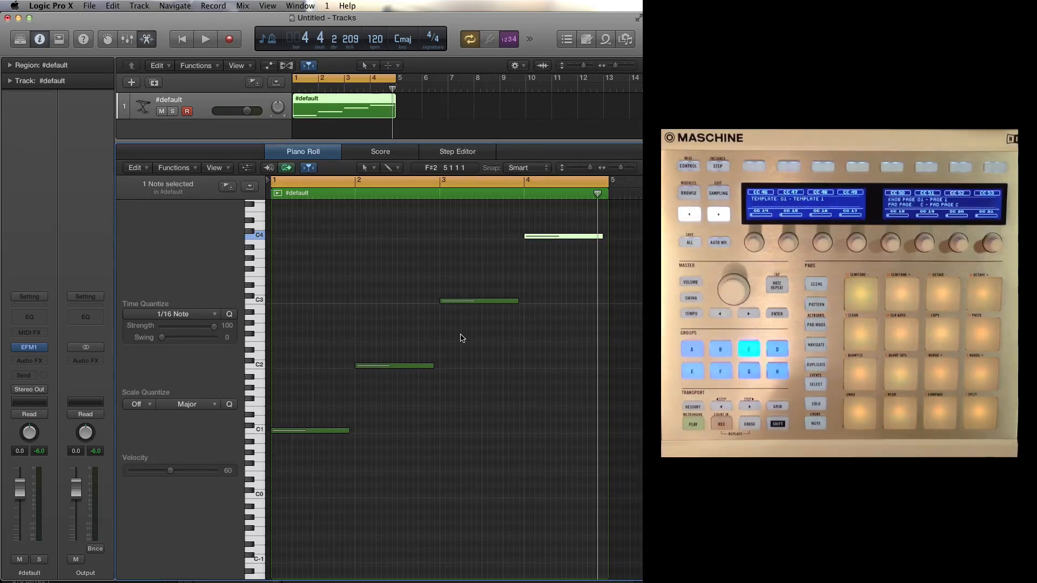
Step: Play back the recorded #default region of four C notes, C1 to C4, and stop playback
key("space")
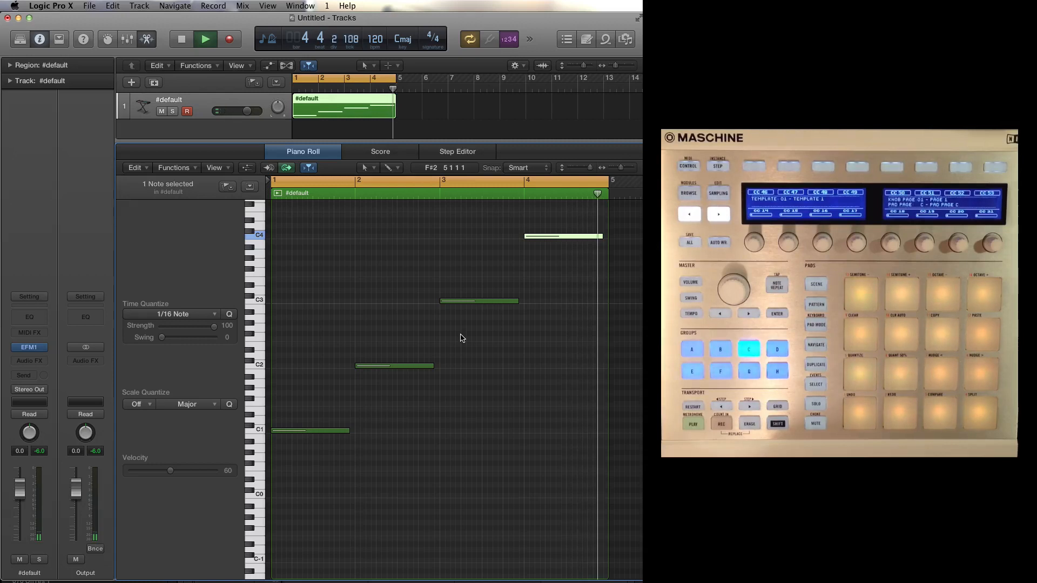
key("space")
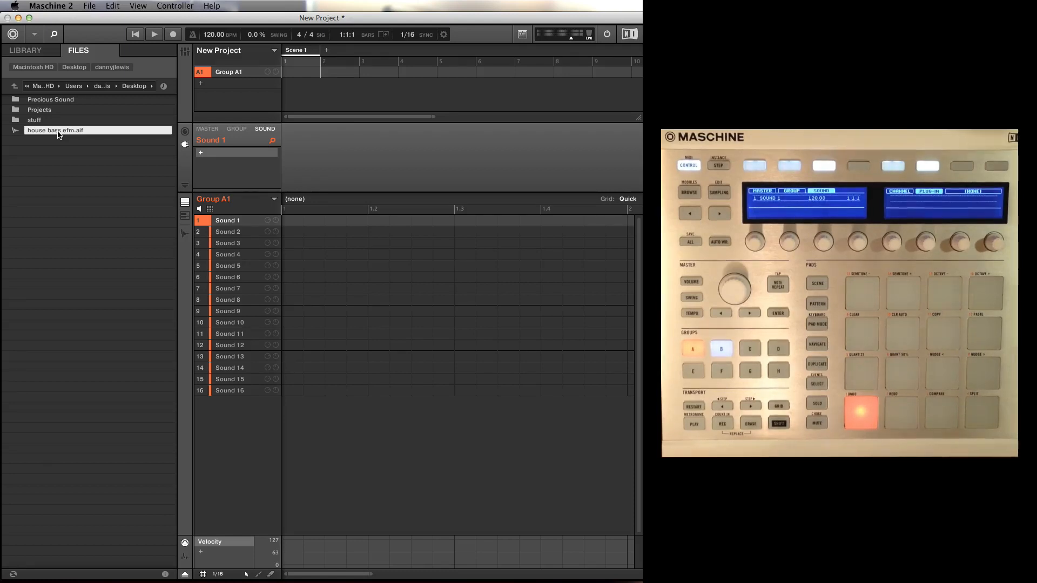
Step: In Maschine 2, load house bass efm.aif into Sound 1 and end its play range after the first note, at 86497
double_click(59, 135)
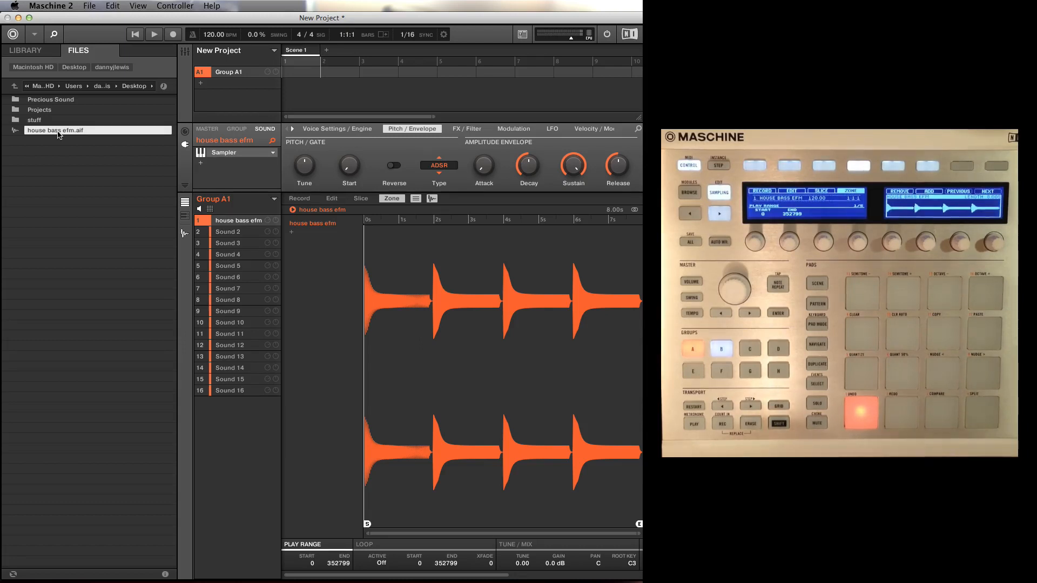
left_click_drag(639, 524, 432, 520)
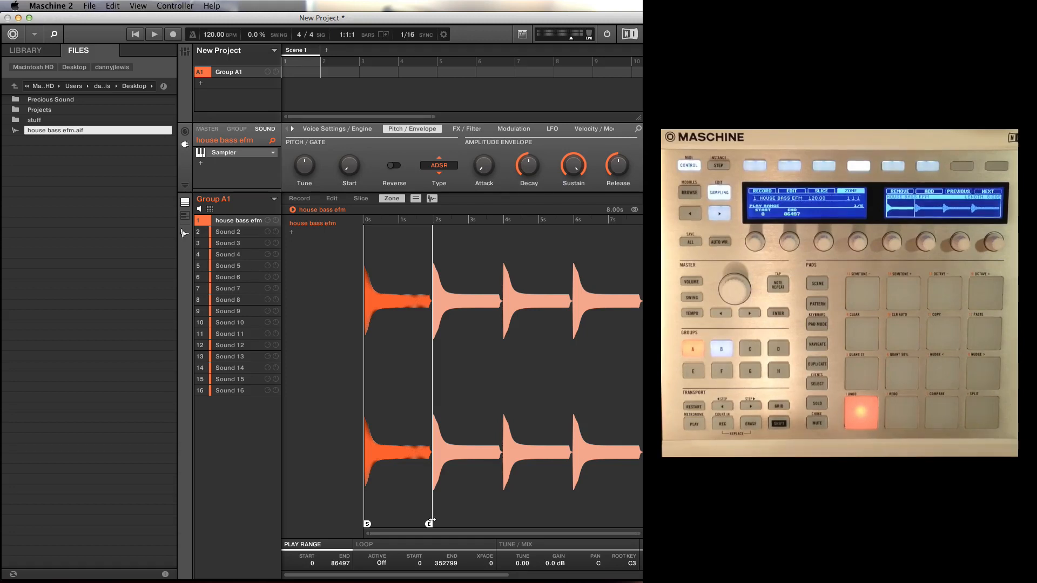
Step: Show the key map and narrow the sample's zone to the single octave starting at C1
left_click(433, 198)
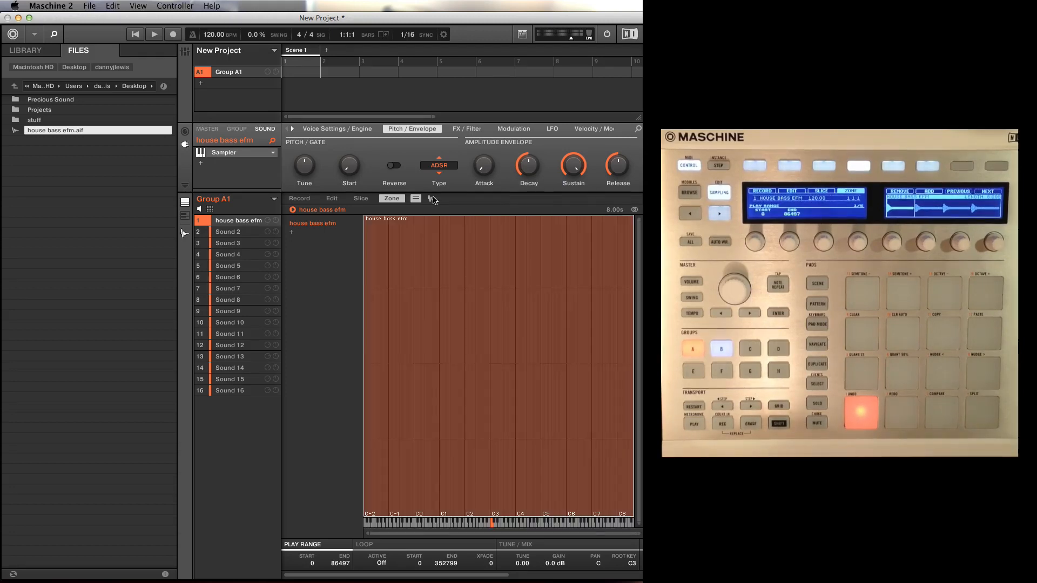
left_click(427, 338)
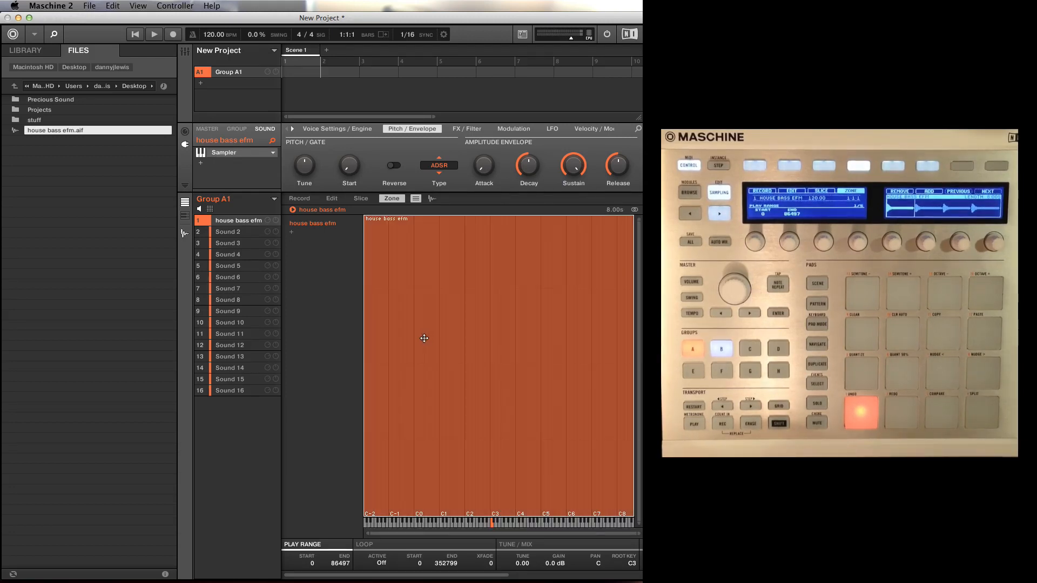
left_click_drag(365, 327, 440, 347)
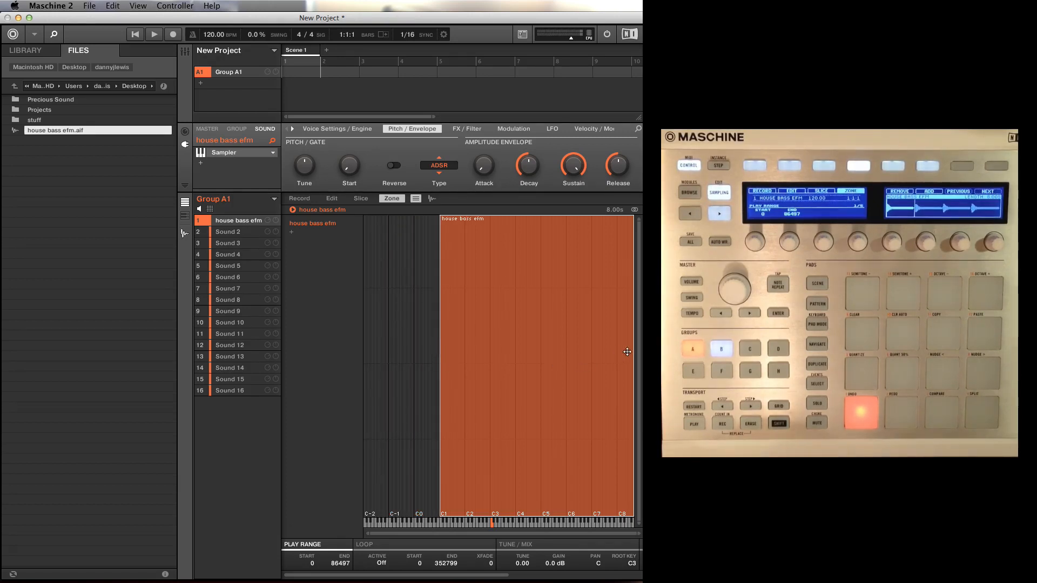
left_click_drag(631, 350, 464, 352)
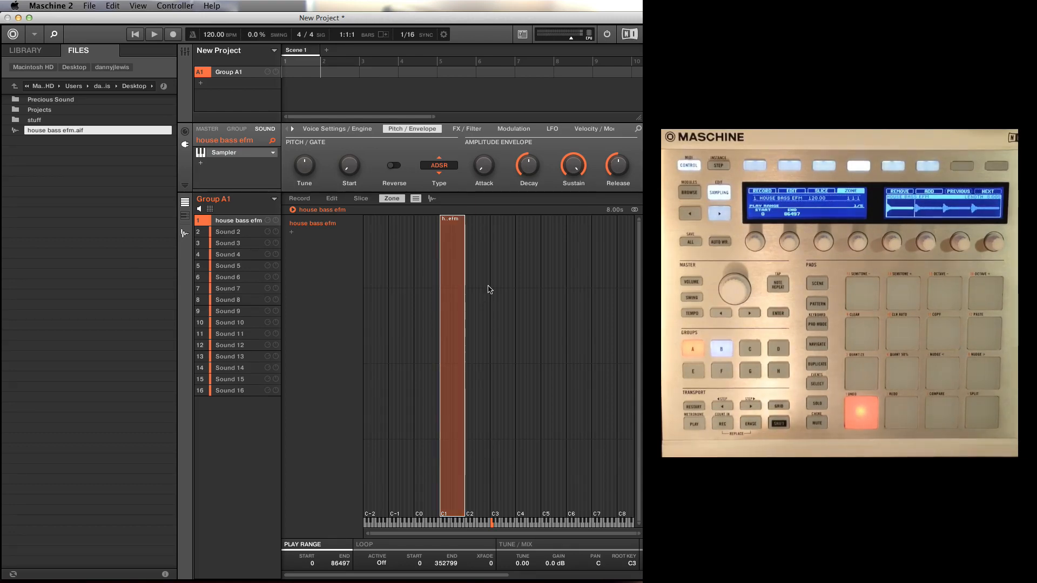
Step: Add house bass efm.aif as a second zone on the C2 octave with a play range of 86497 to 175038
left_click_drag(68, 131, 468, 251)
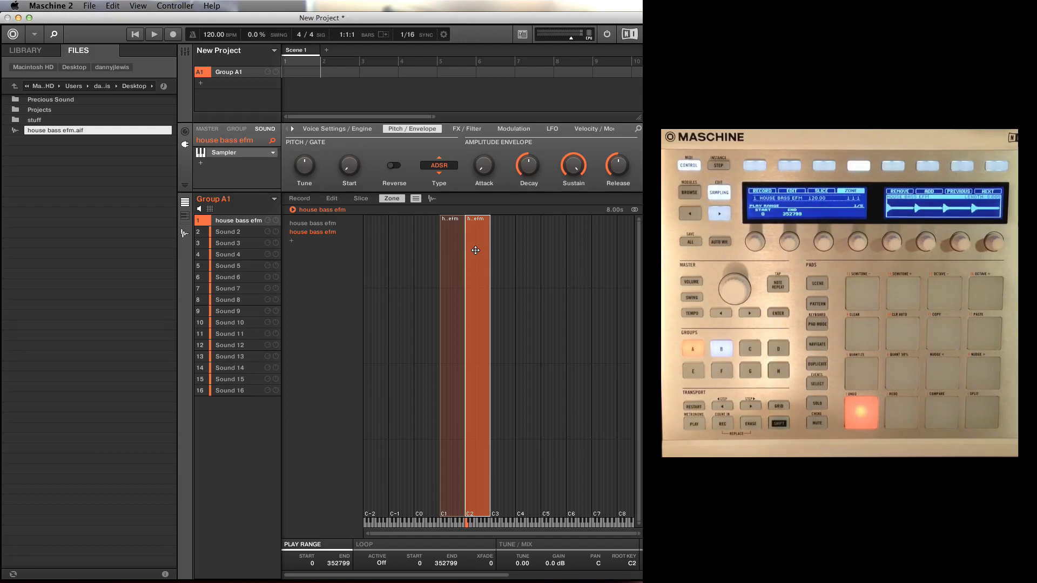
left_click(431, 199)
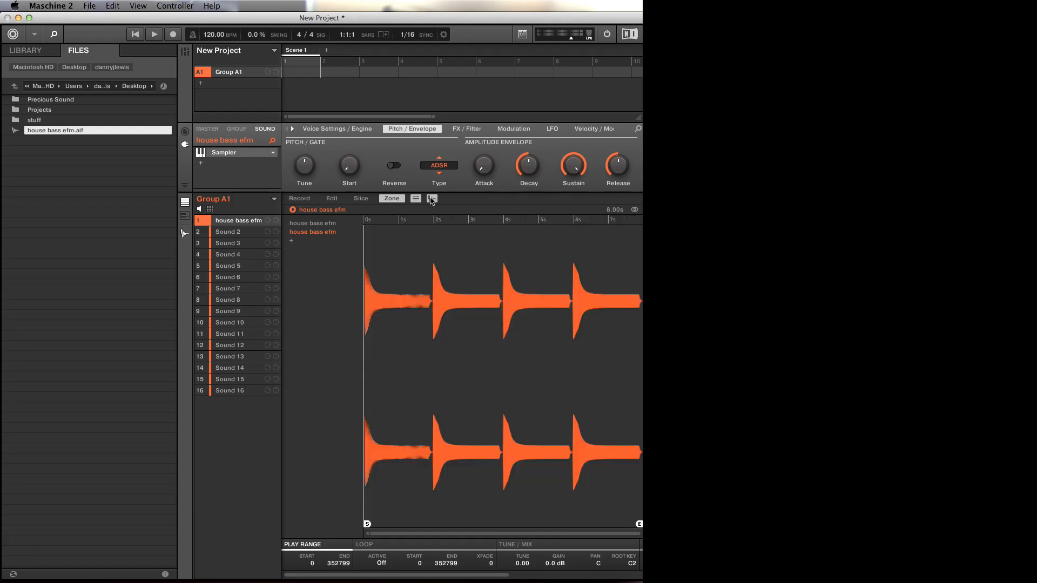
left_click_drag(366, 524, 434, 524)
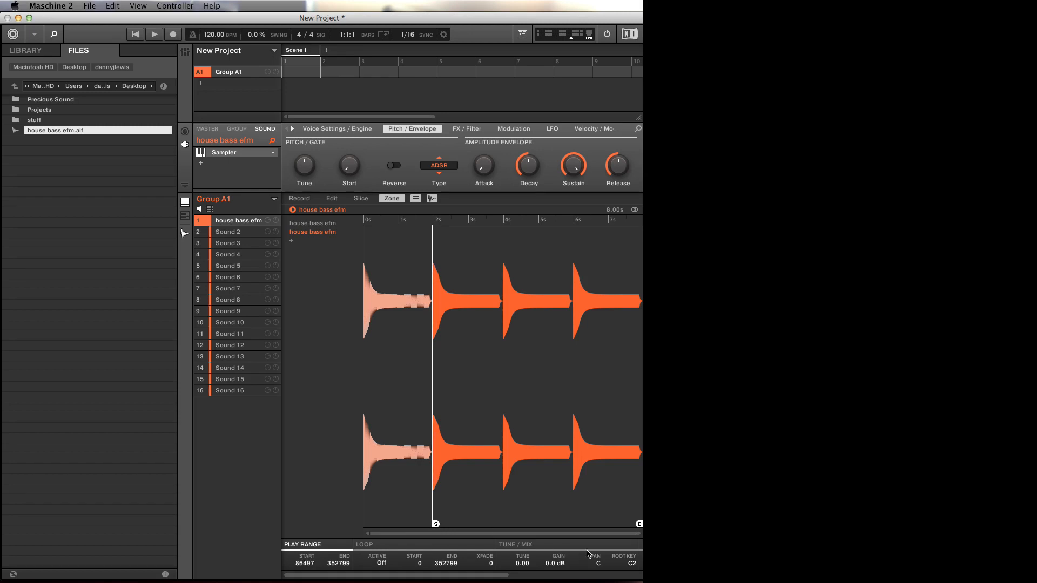
left_click_drag(639, 524, 551, 522)
left_click_drag(503, 516, 502, 517)
left_click(432, 199)
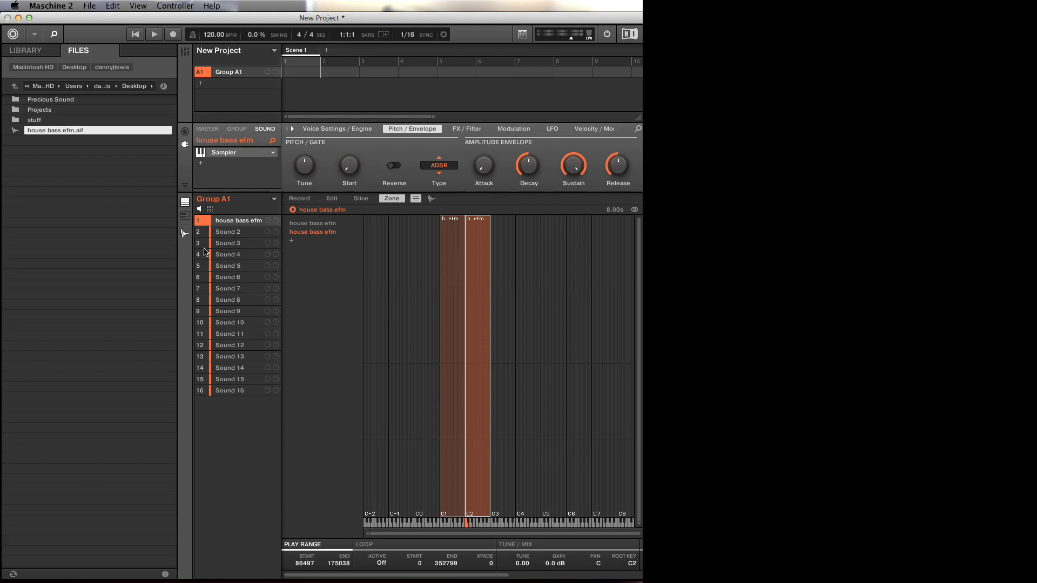
Step: Add house bass efm.aif as a third zone on the C3 octave with a play range of 175038 to 263578
left_click_drag(84, 134, 493, 249)
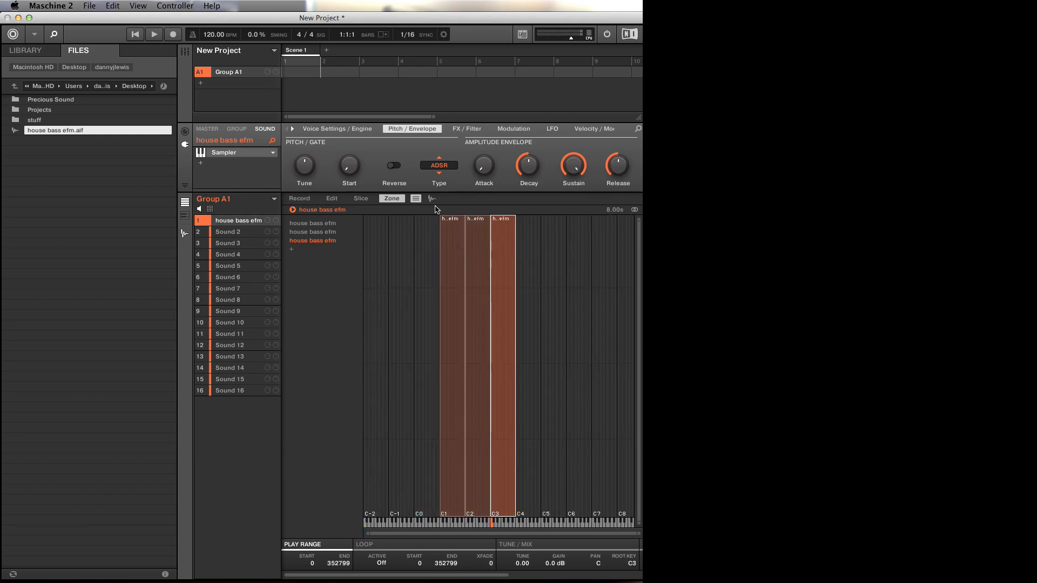
left_click(432, 198)
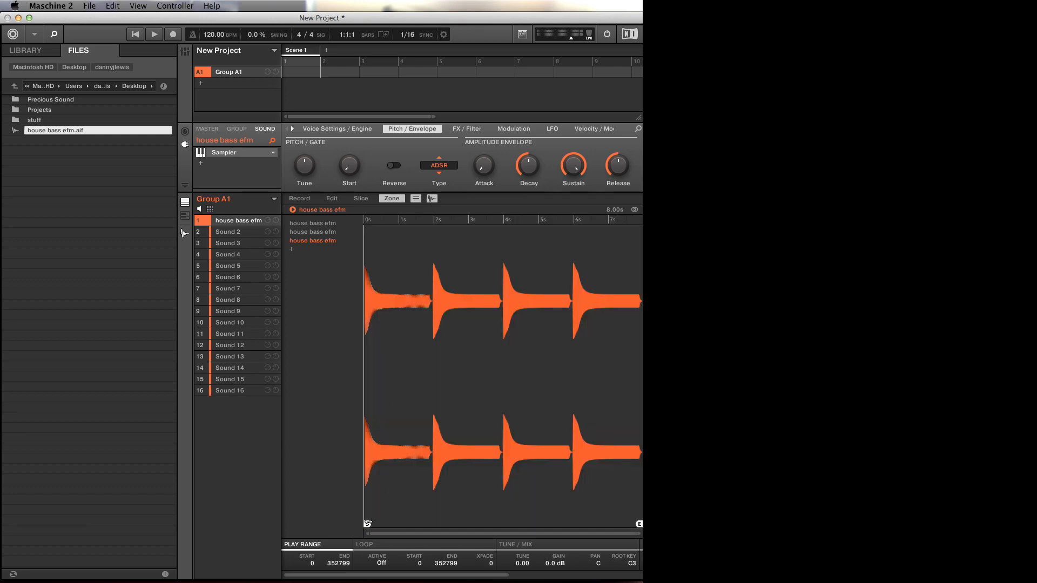
left_click_drag(367, 523, 504, 524)
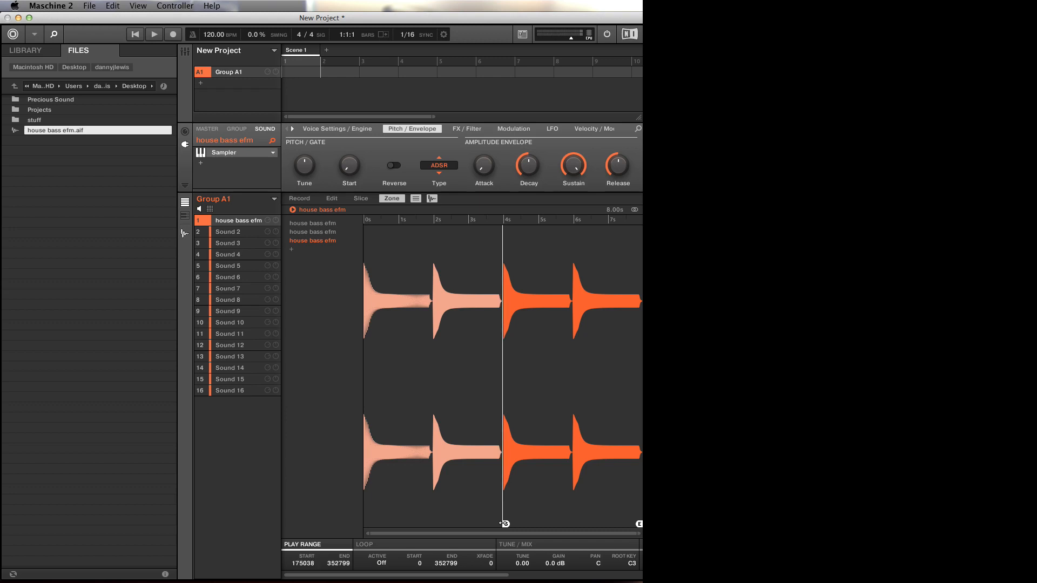
left_click_drag(639, 524, 573, 521)
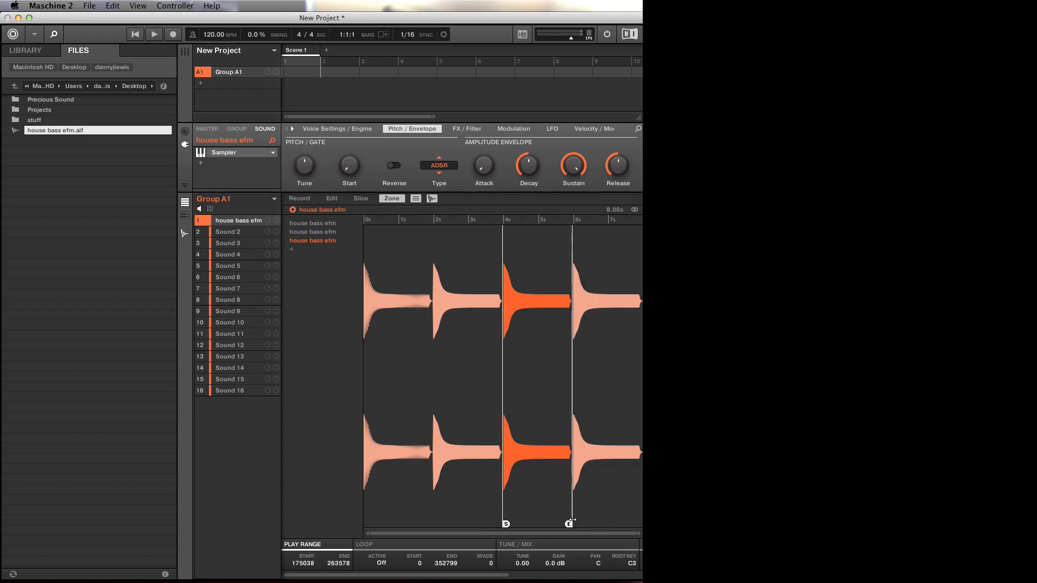
left_click(432, 200)
Step: Add house bass efm.aif as a fourth zone on the C4 octave and start its play range at 264259
left_click_drag(60, 133, 518, 248)
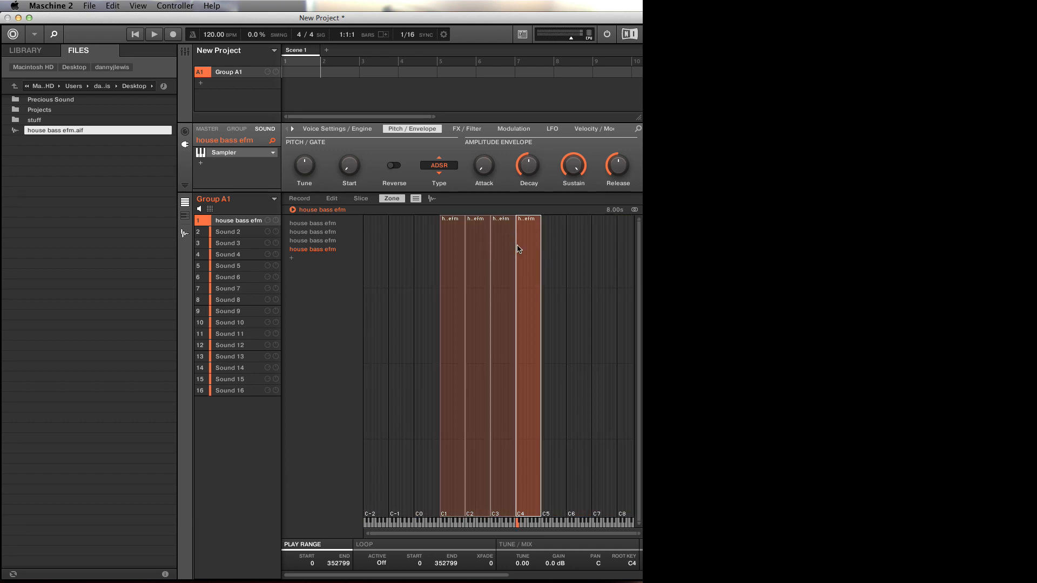
left_click(431, 199)
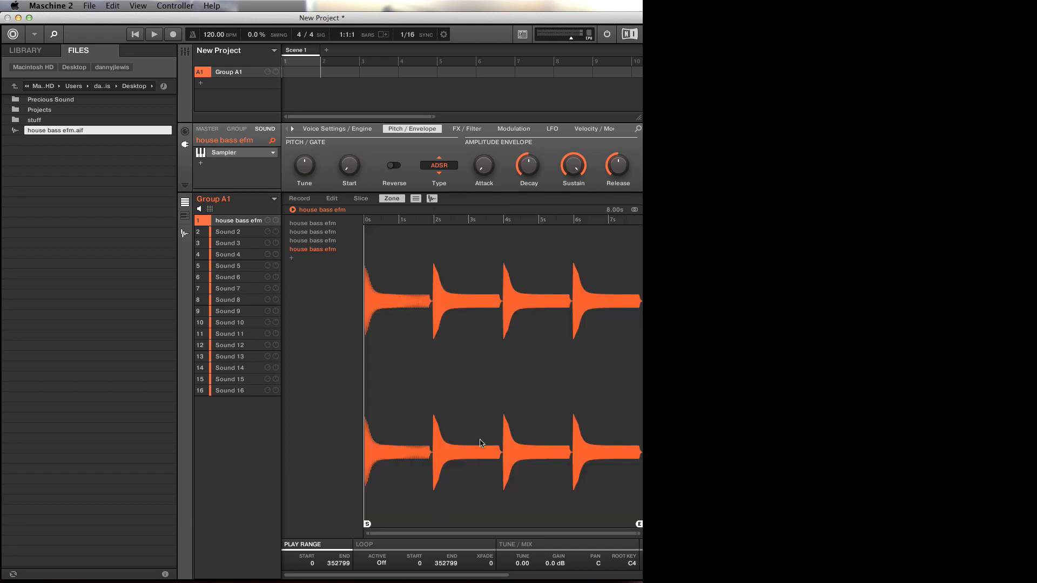
left_click_drag(368, 522, 574, 524)
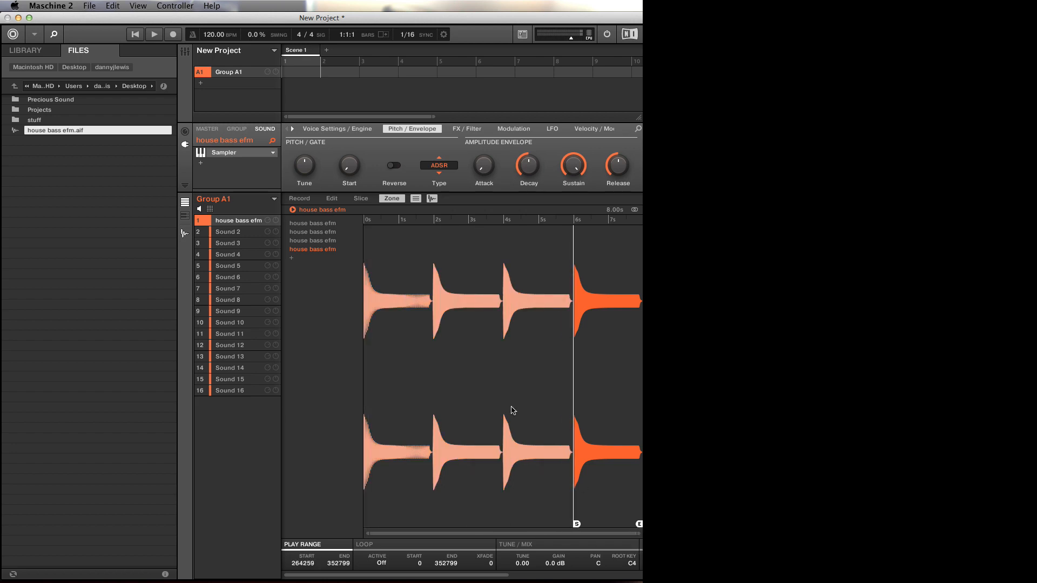
left_click(432, 198)
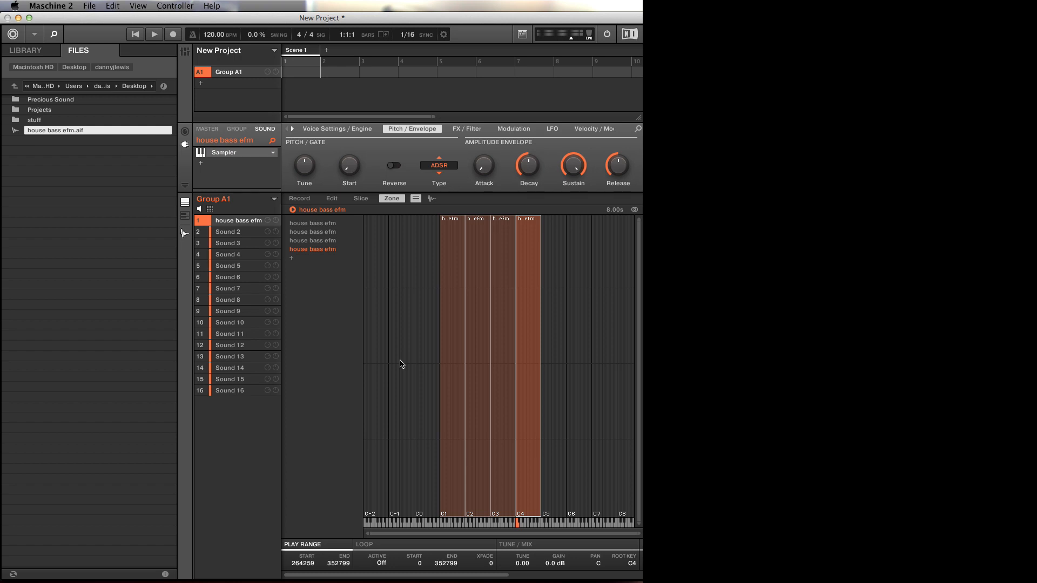
Step: Select the first zone and set its root key to C1
key("super+k")
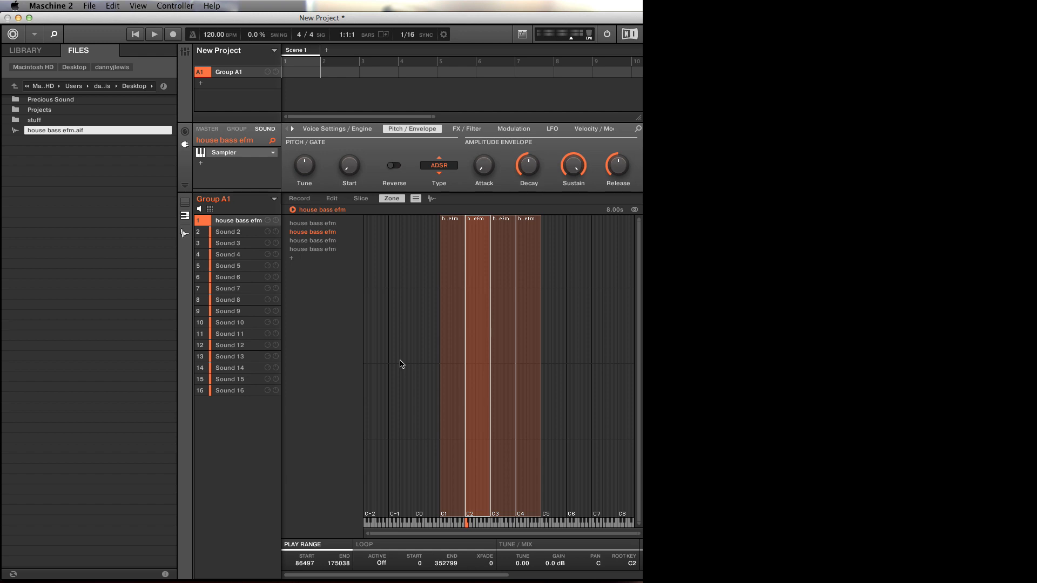
key("Up")
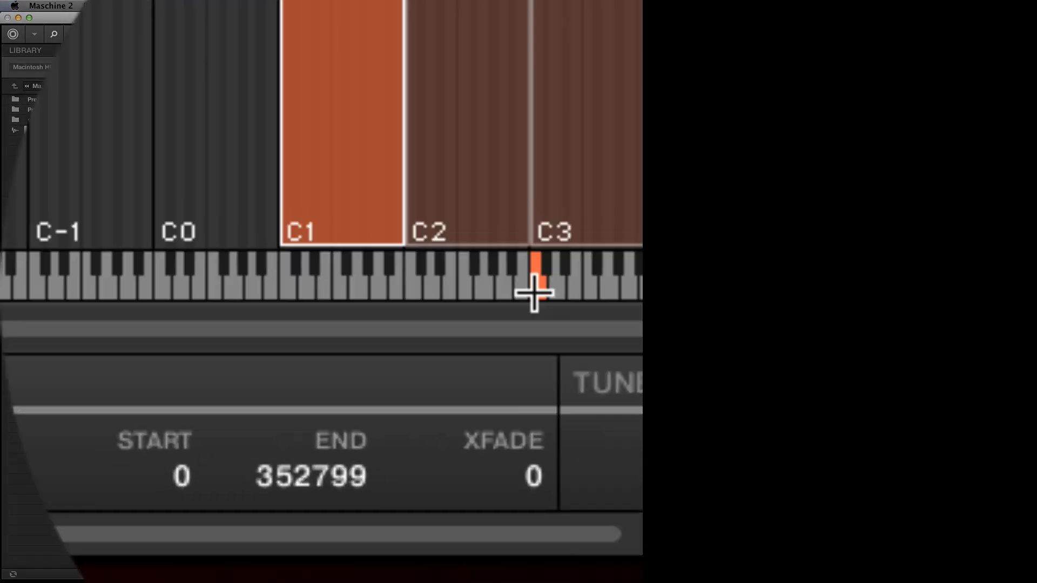
left_click_drag(491, 526, 441, 526)
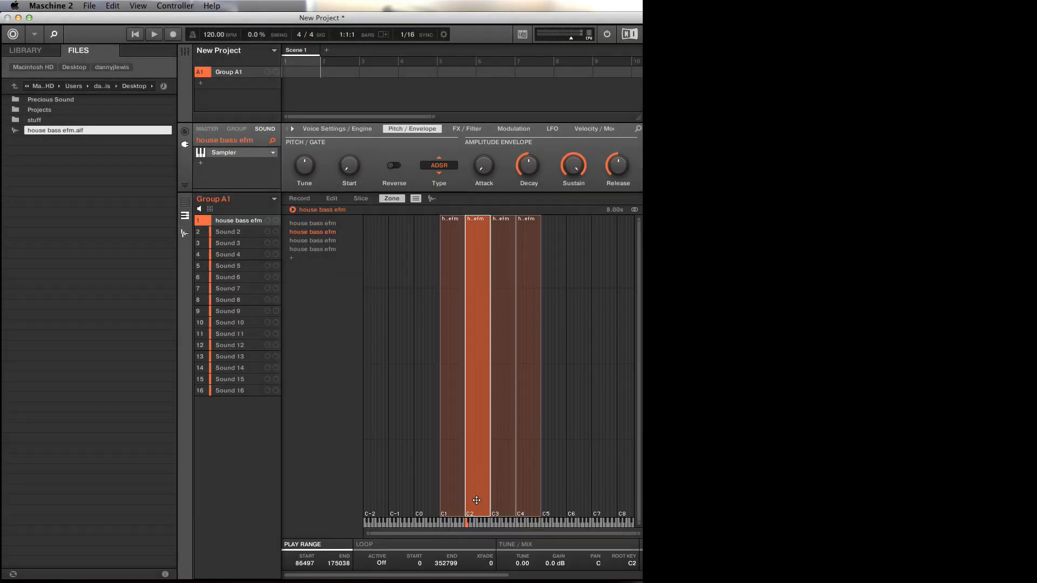
Step: Select the zones one after another in the key map to check the root key of each
left_click(505, 495)
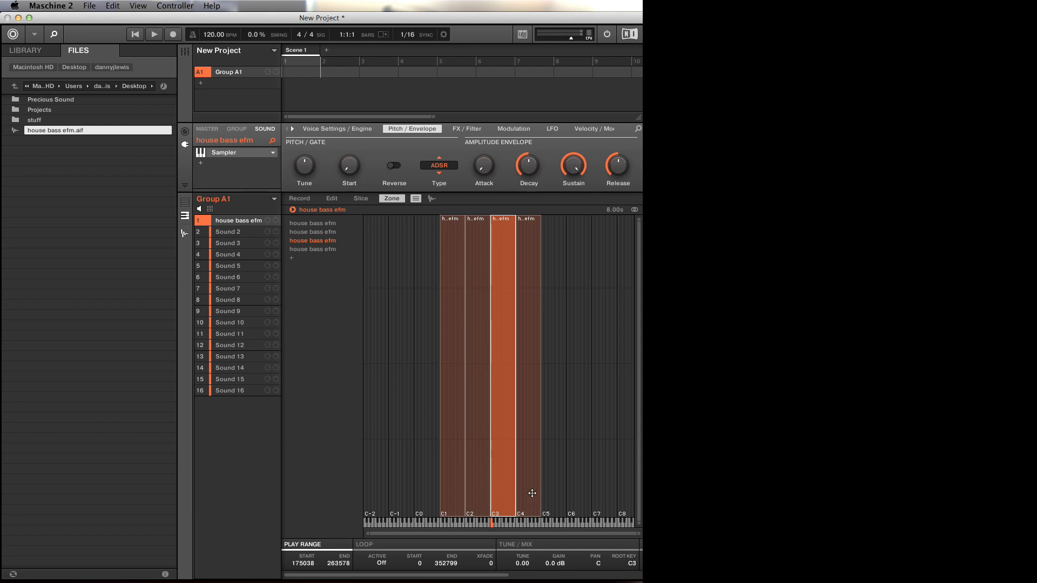
left_click(532, 493)
left_click(446, 474)
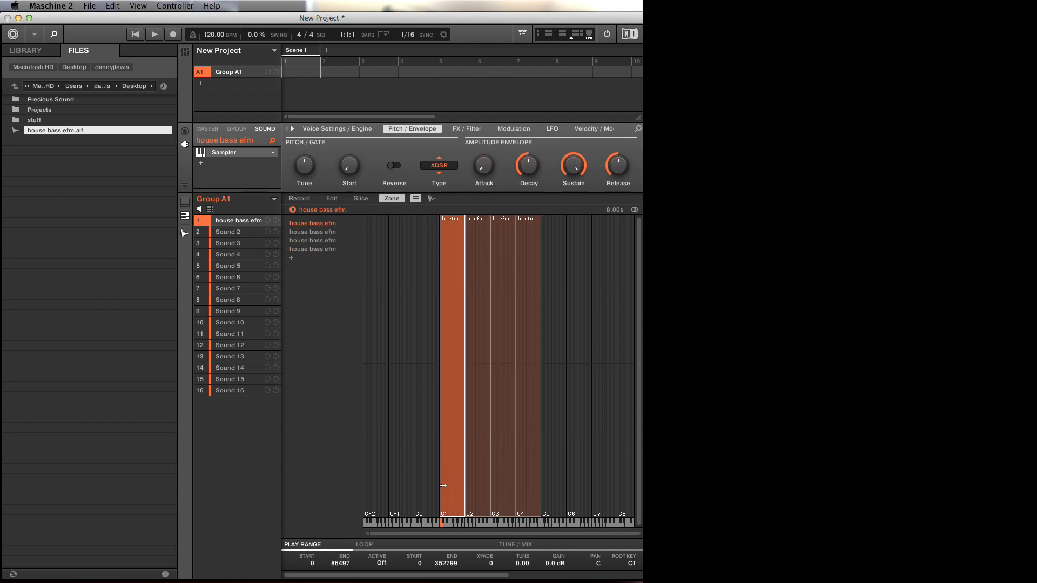
left_click(476, 477)
left_click(501, 476)
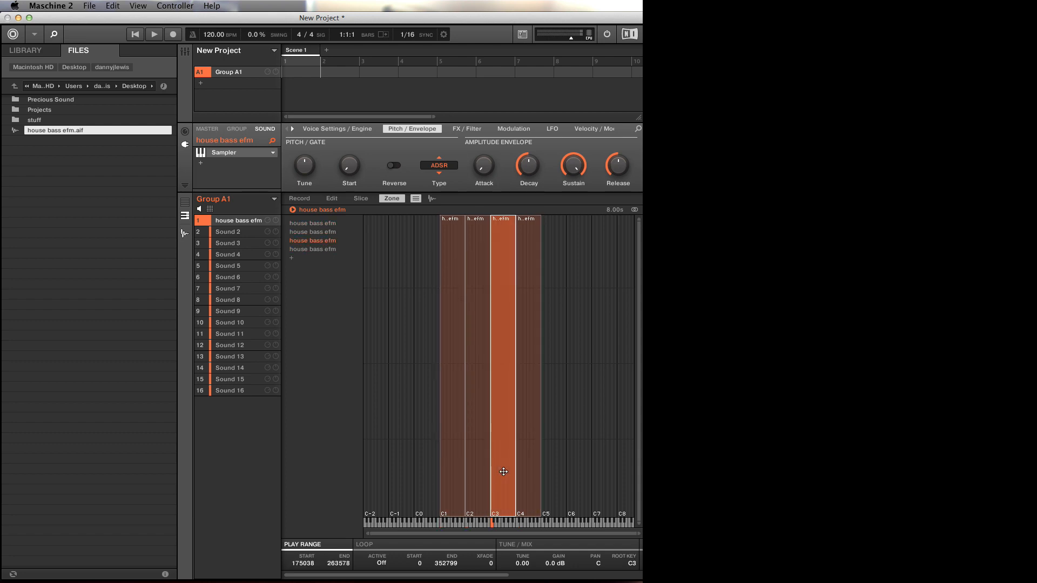
Step: Move the root key of the zone on the C1 octave to C3
left_click(452, 494)
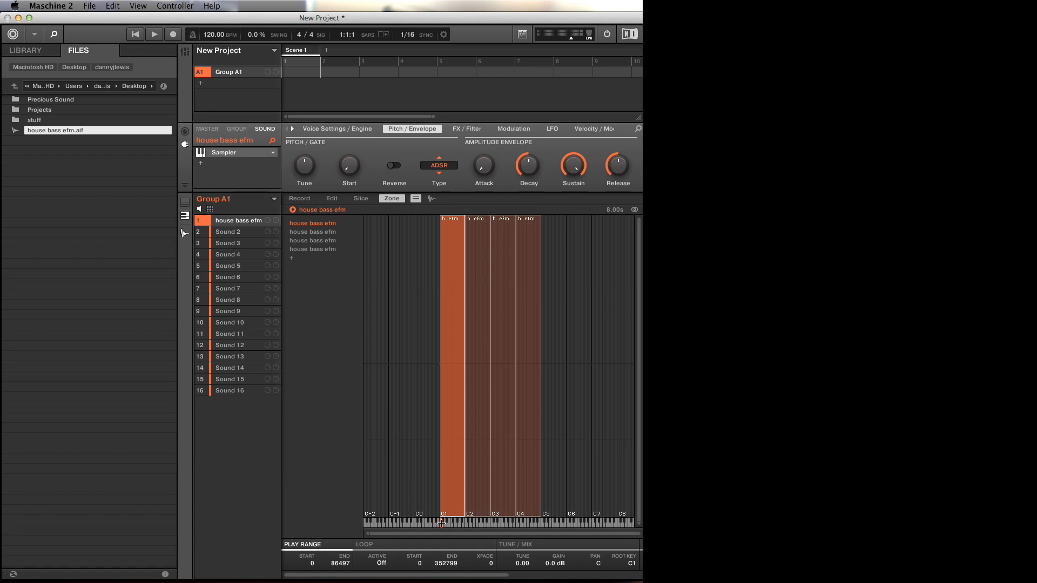
left_click_drag(441, 523, 491, 528)
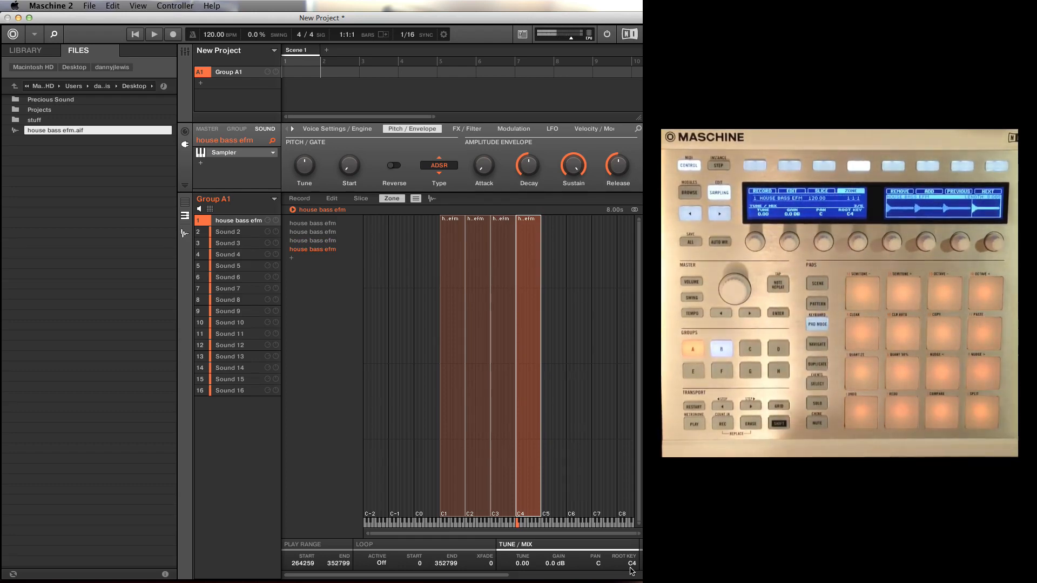
Step: Start saving Group A1 with its samples and create a new folder named Bass inside the Groups folder
right_click(218, 201)
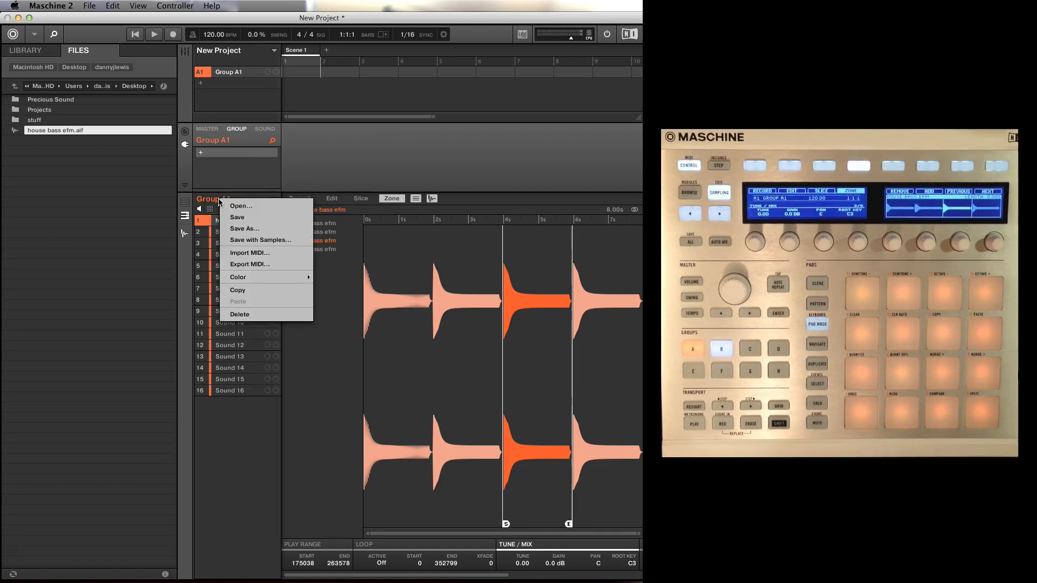
left_click(259, 241)
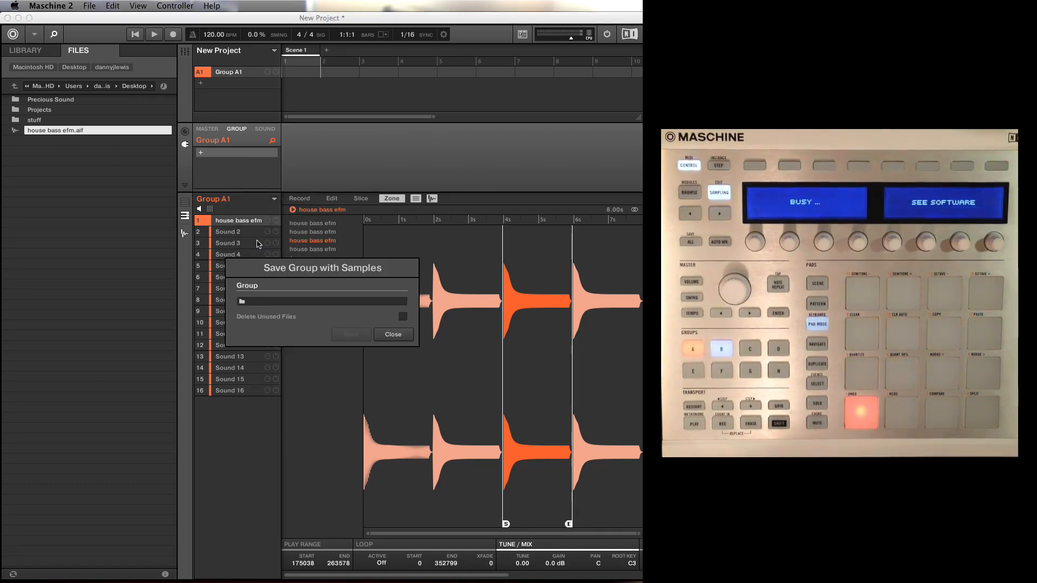
left_click(242, 302)
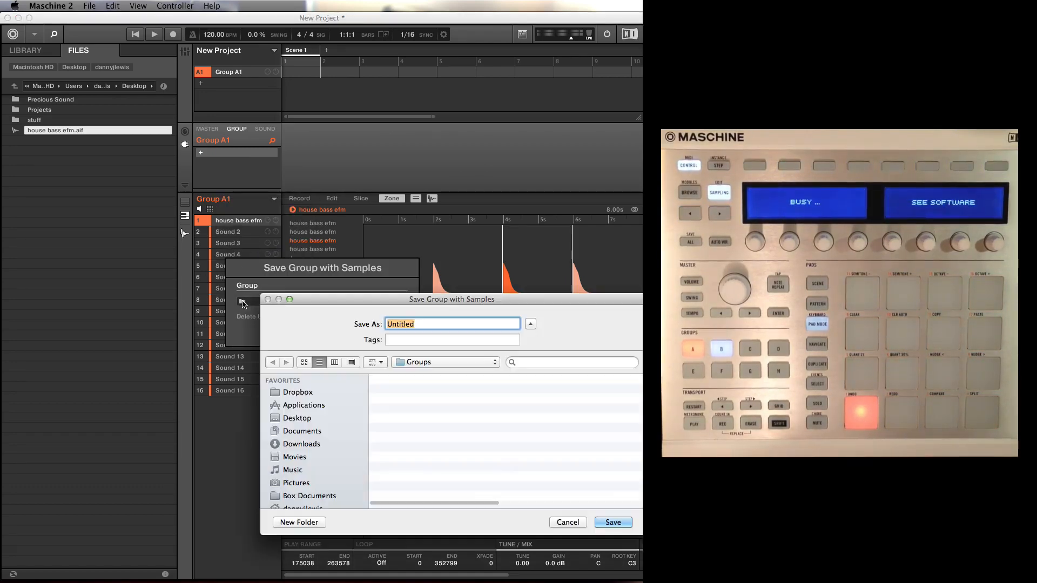
left_click(430, 363)
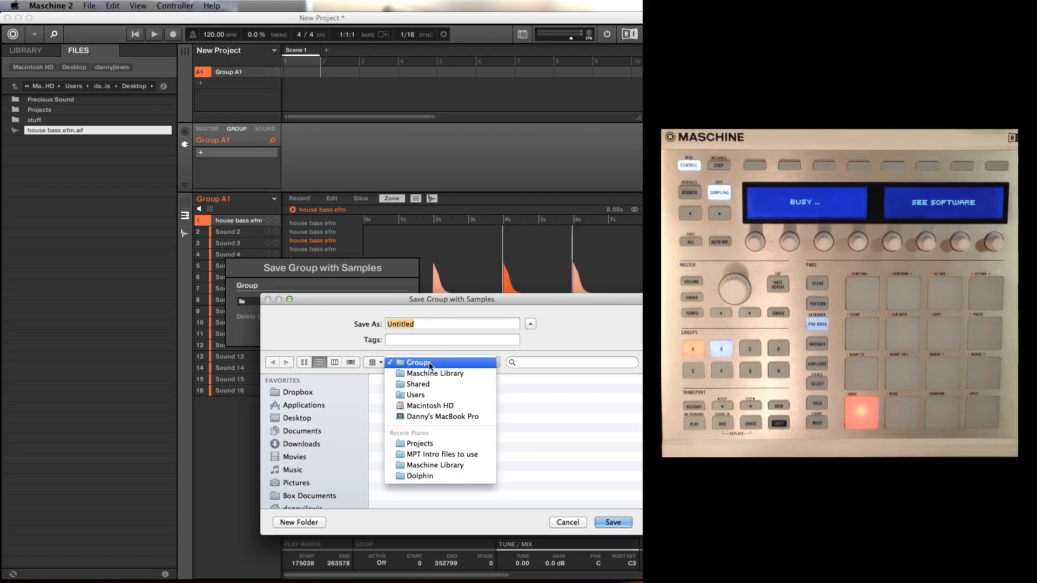
left_click(430, 365)
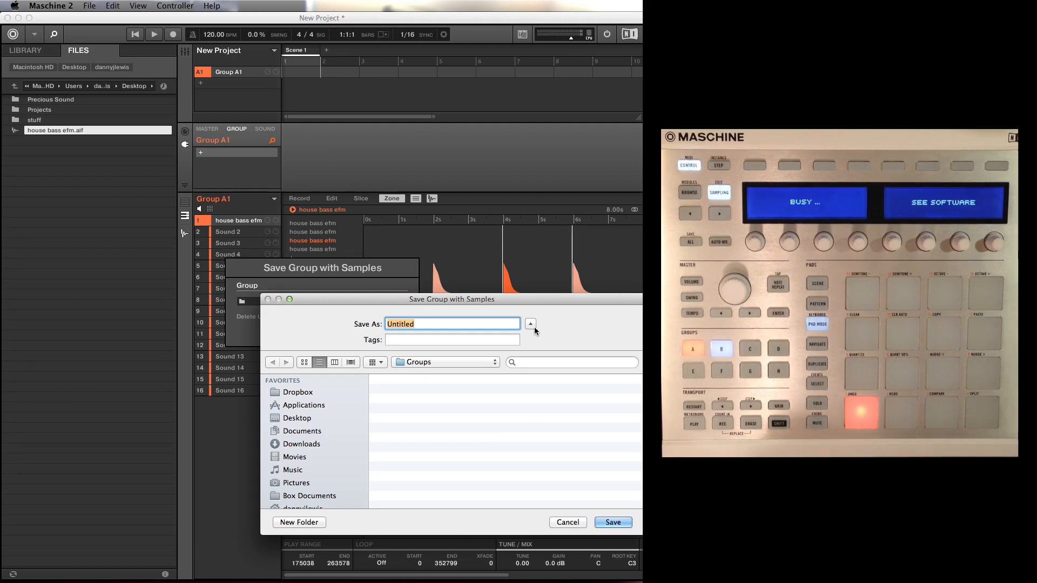
left_click(309, 521)
type("Bass")
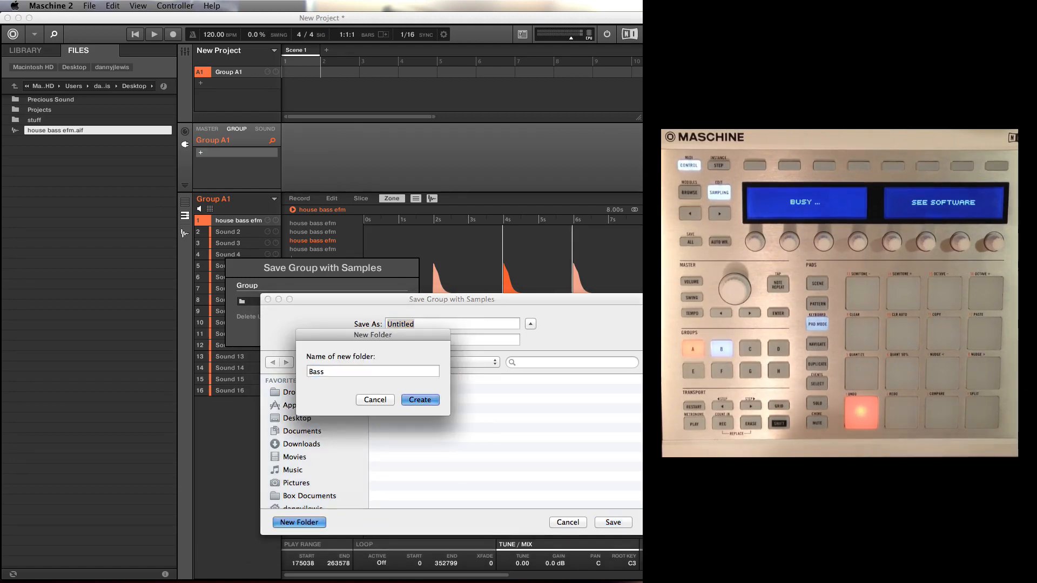
key("Return")
Step: Name the group EFM1 House Bass and save it with its samples in the Bass folder
type("E")
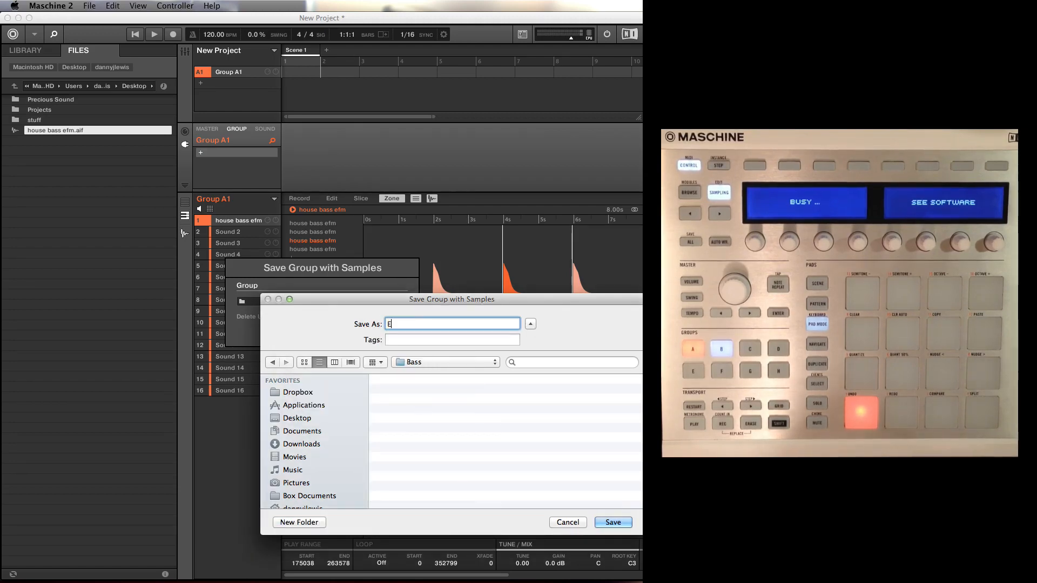
type("FM1 House Bass")
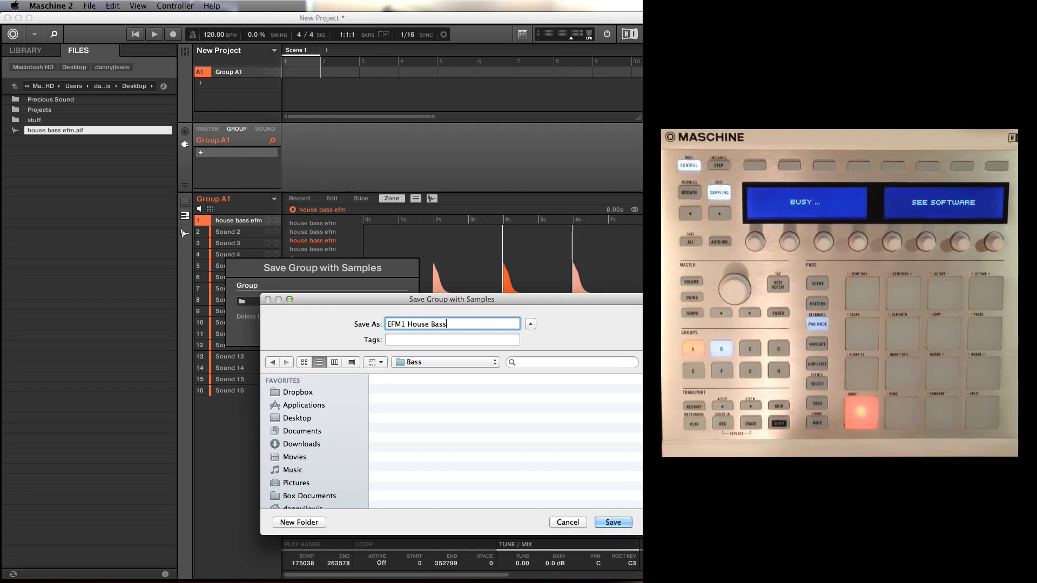
key("Return")
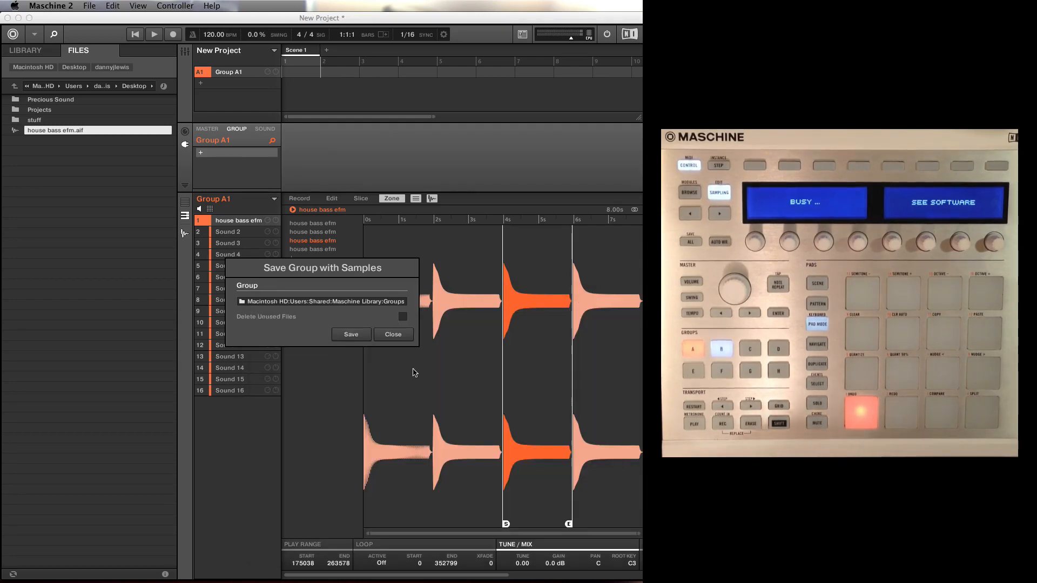
left_click(357, 338)
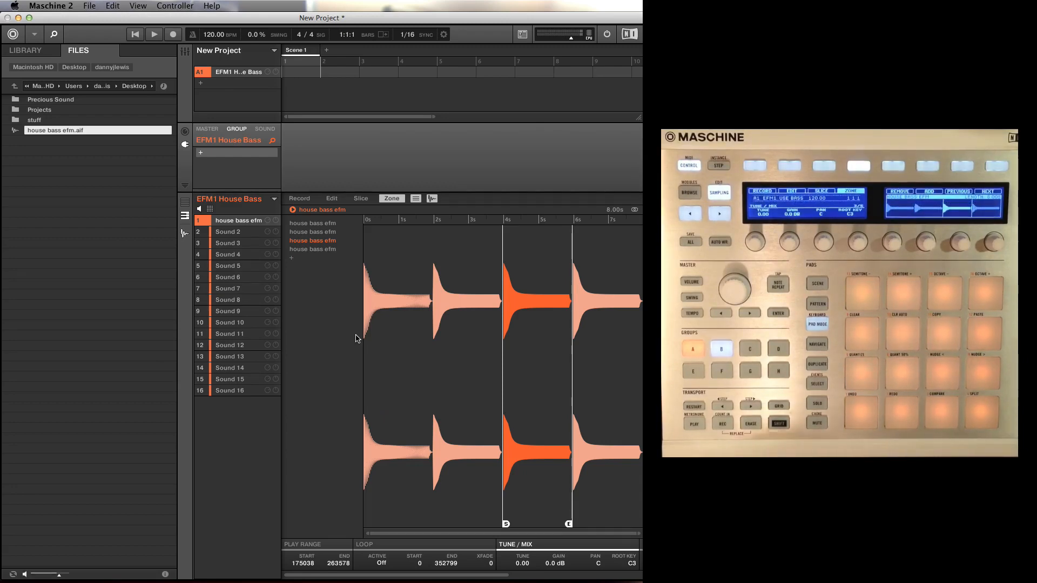
Step: Browse the user content in the library for groups and select EFM1 House Bass
left_click(25, 50)
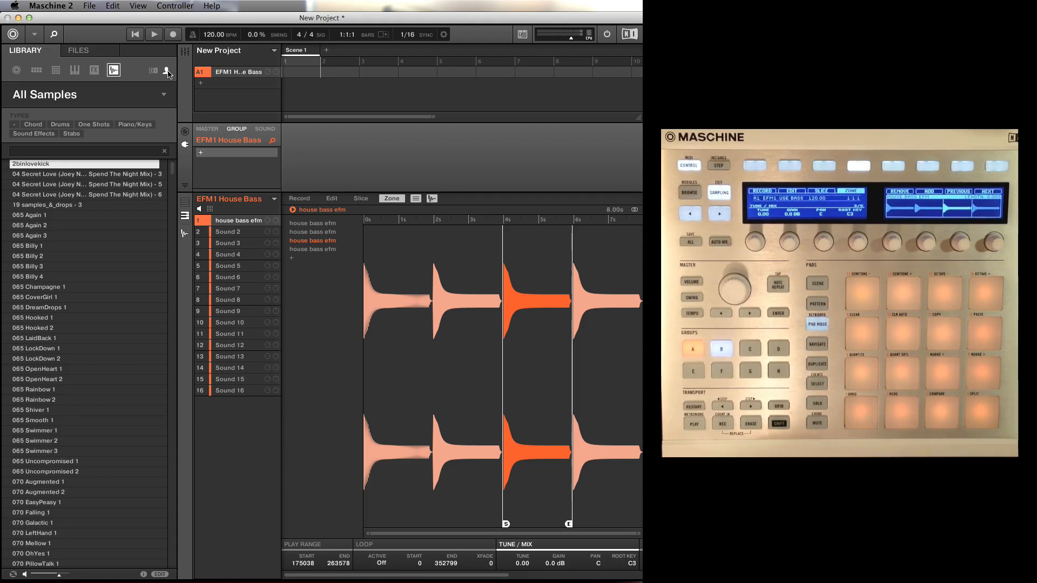
left_click(58, 70)
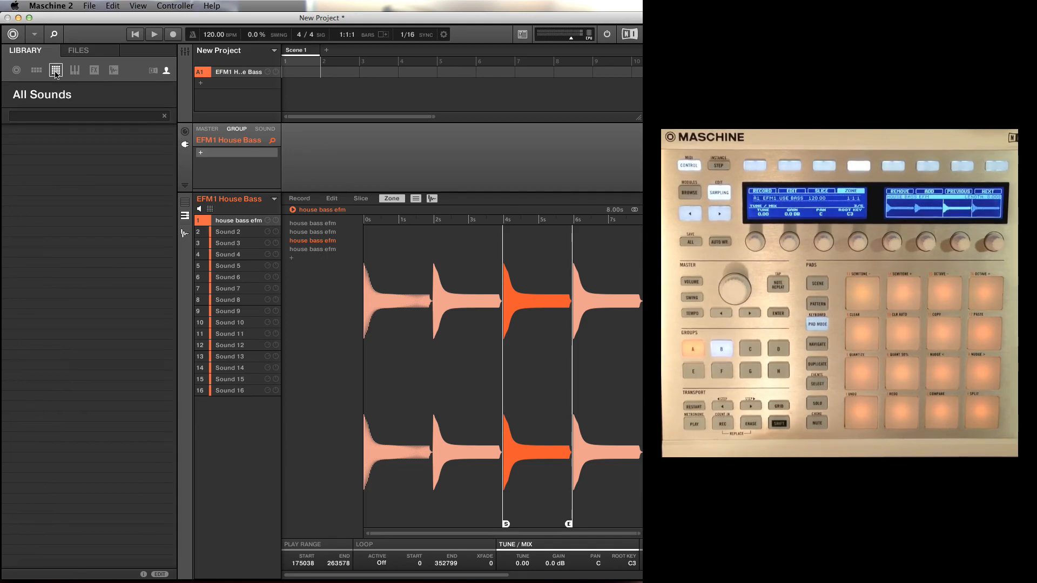
left_click(38, 72)
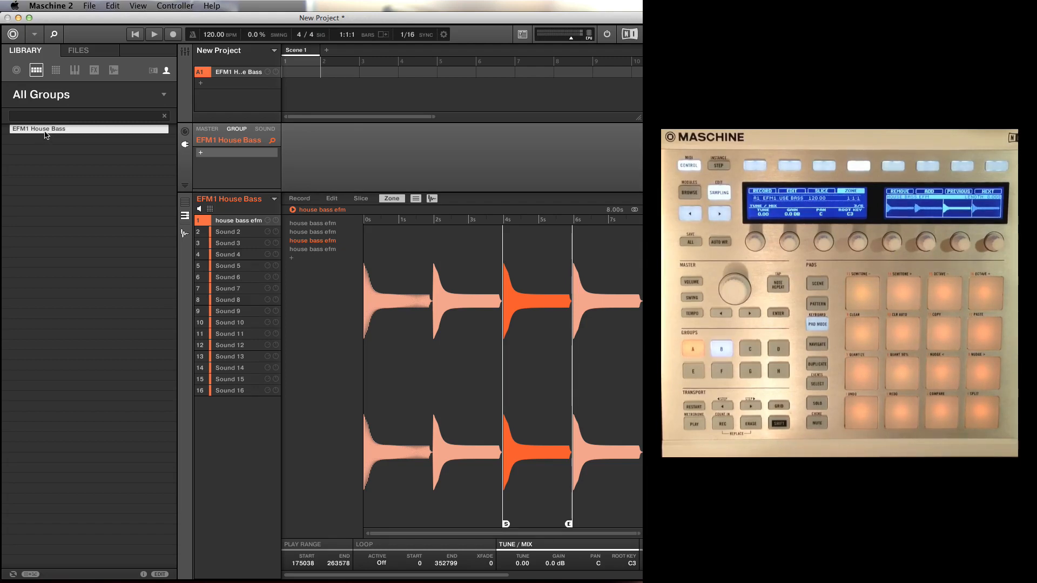
Step: Tag the EFM1 House Bass group with the type Bass and subtype Digital Bass, and filter the groups by Bass
left_click(162, 573)
left_click_drag(69, 507, 92, 335)
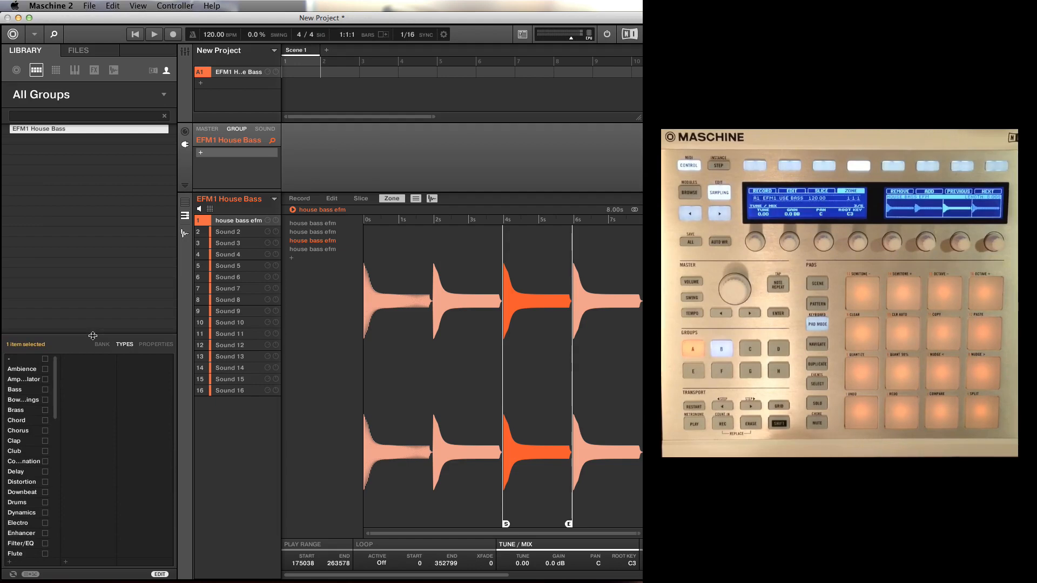
left_click(45, 389)
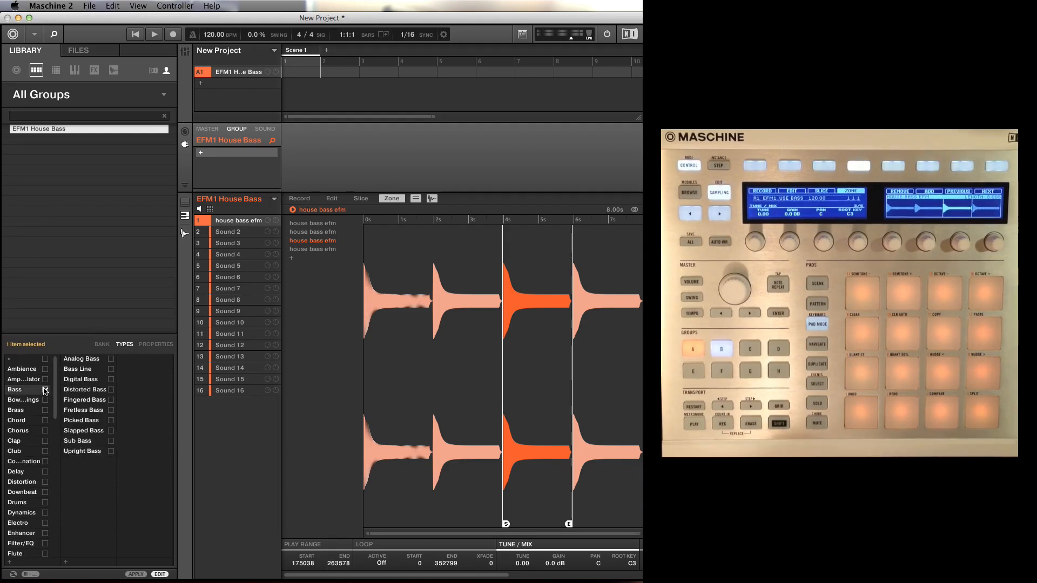
left_click(110, 379)
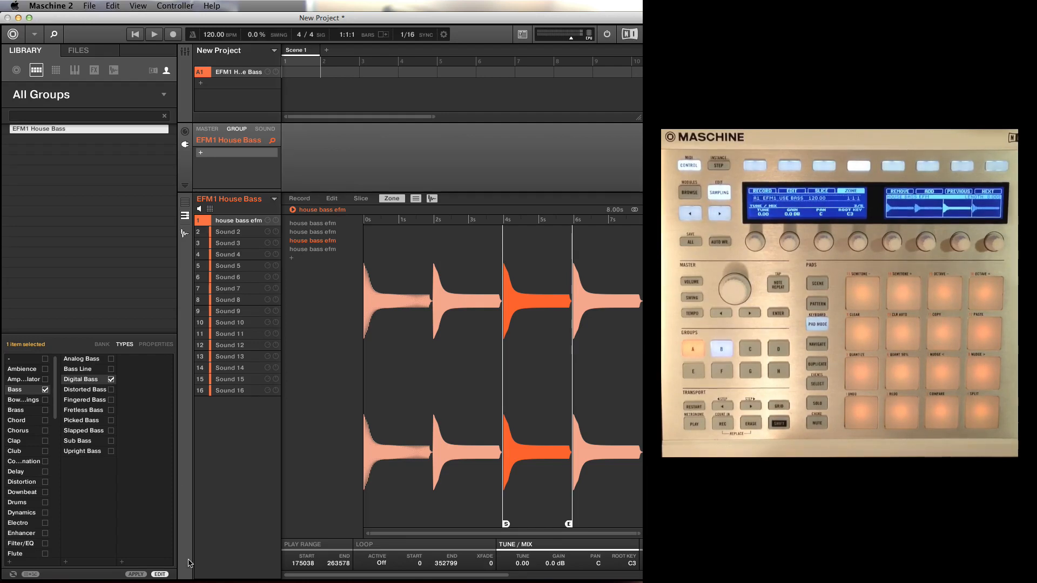
left_click(136, 574)
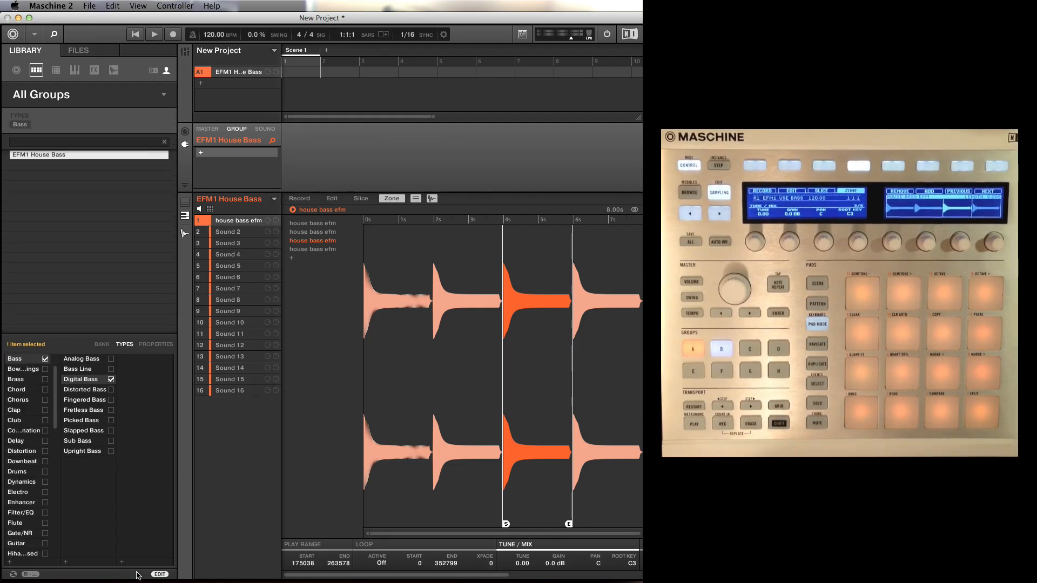
left_click(21, 124)
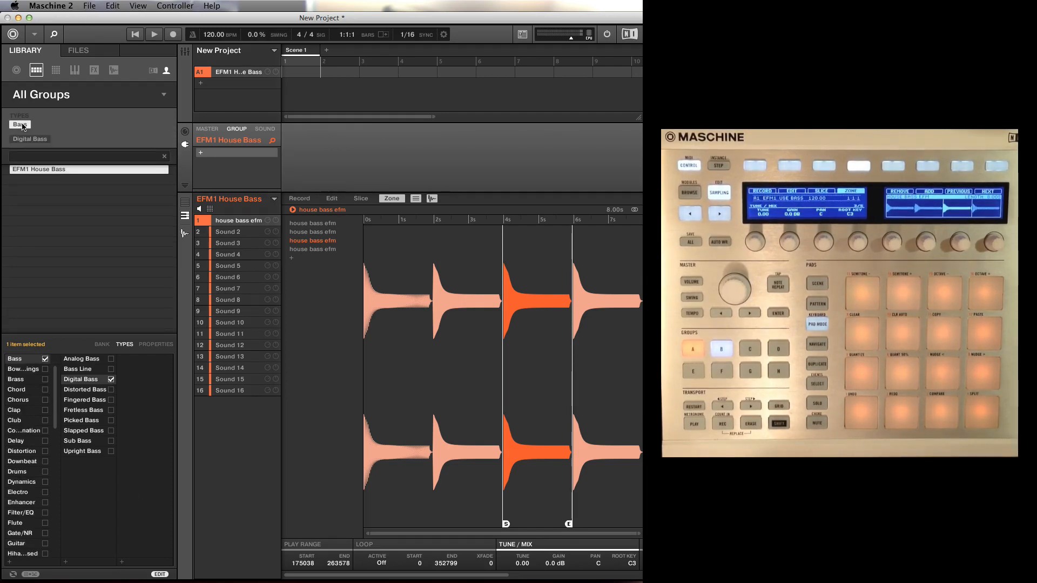